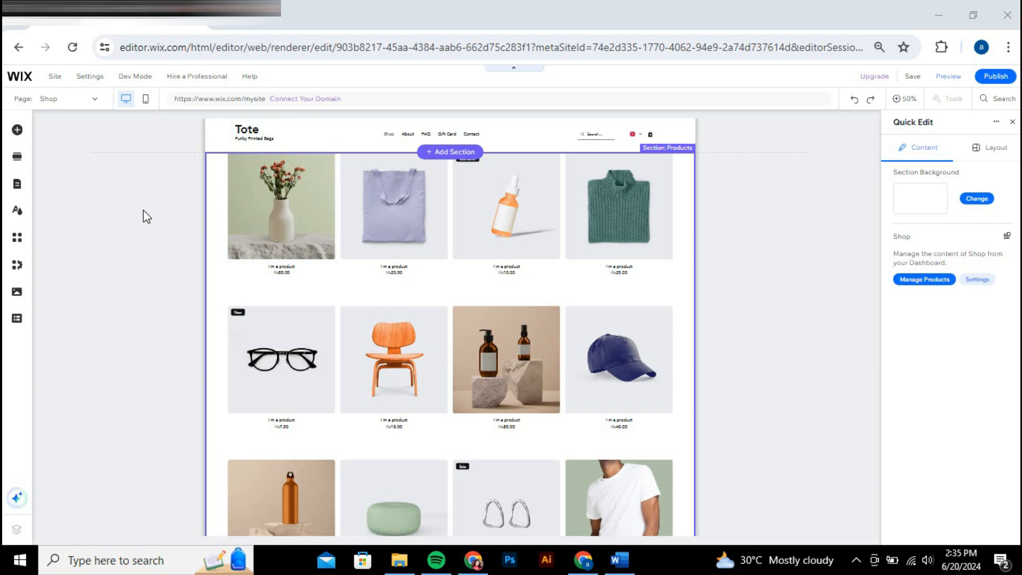
# Return the Shop page to full size and show the Video & Music elements in the library.
pyautogui.click(17, 130)
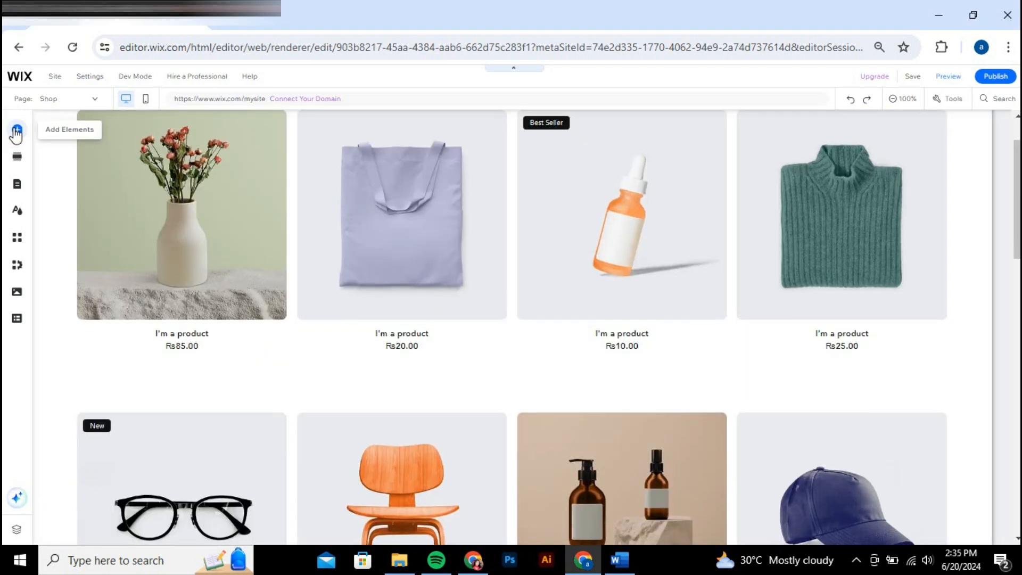
pyautogui.click(17, 130)
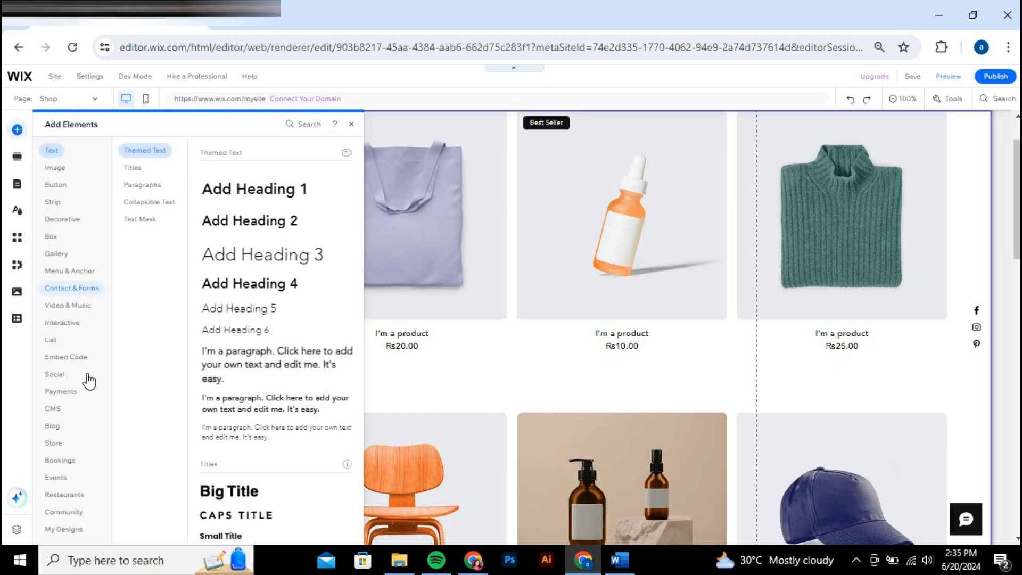
pyautogui.click(61, 391)
pyautogui.click(67, 305)
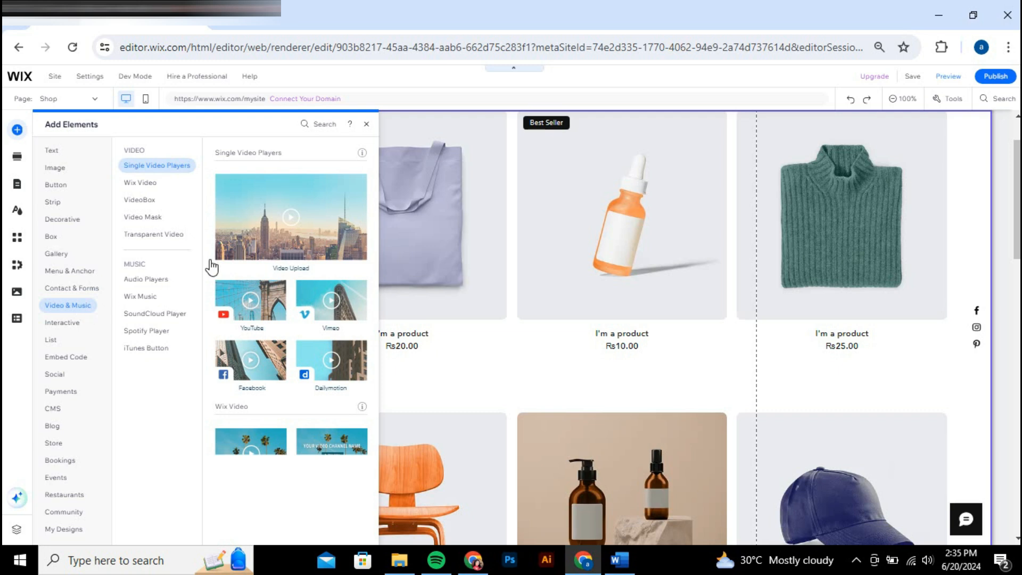
pyautogui.click(325, 124)
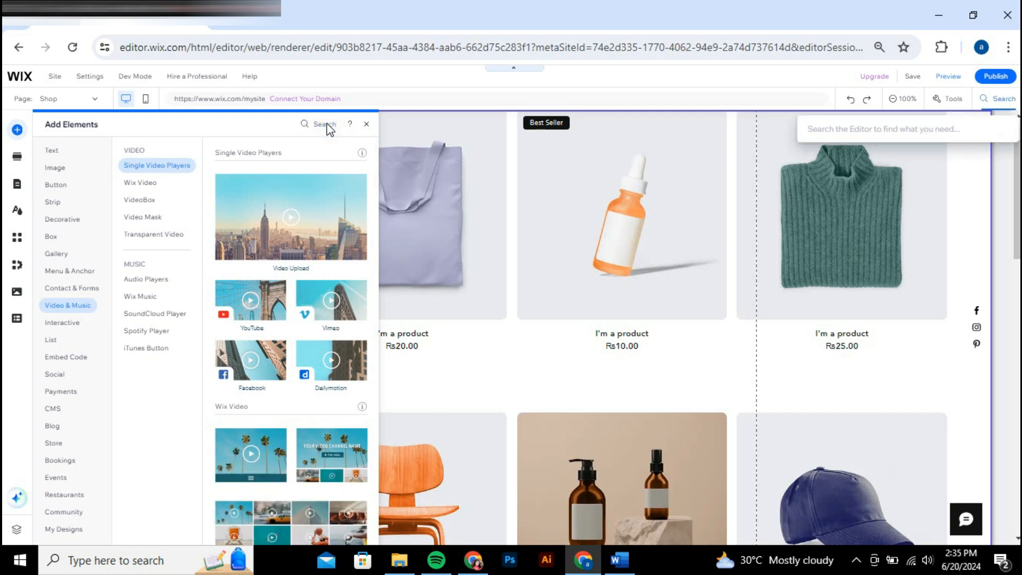
pyautogui.write('video')
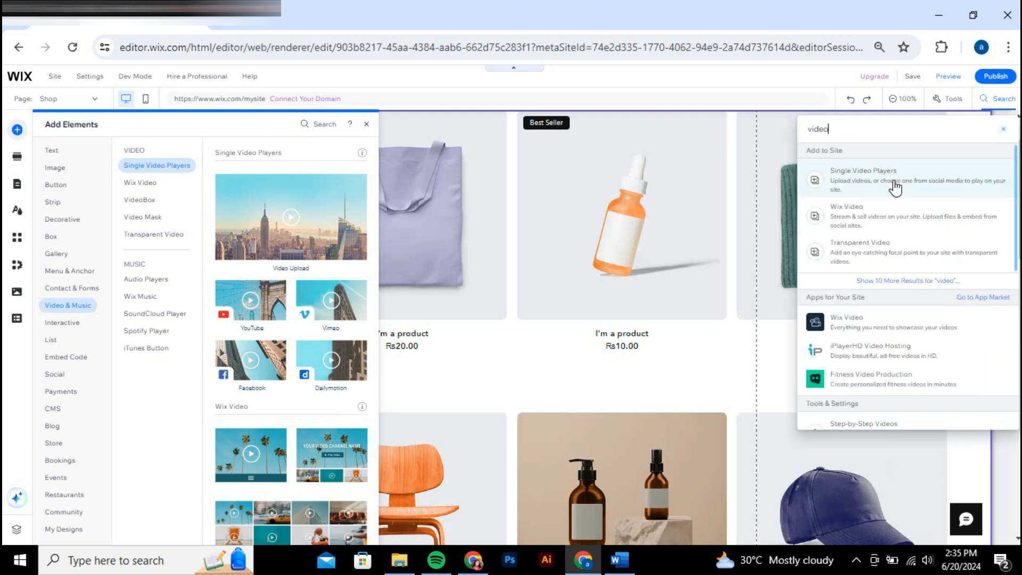
pyautogui.click(908, 208)
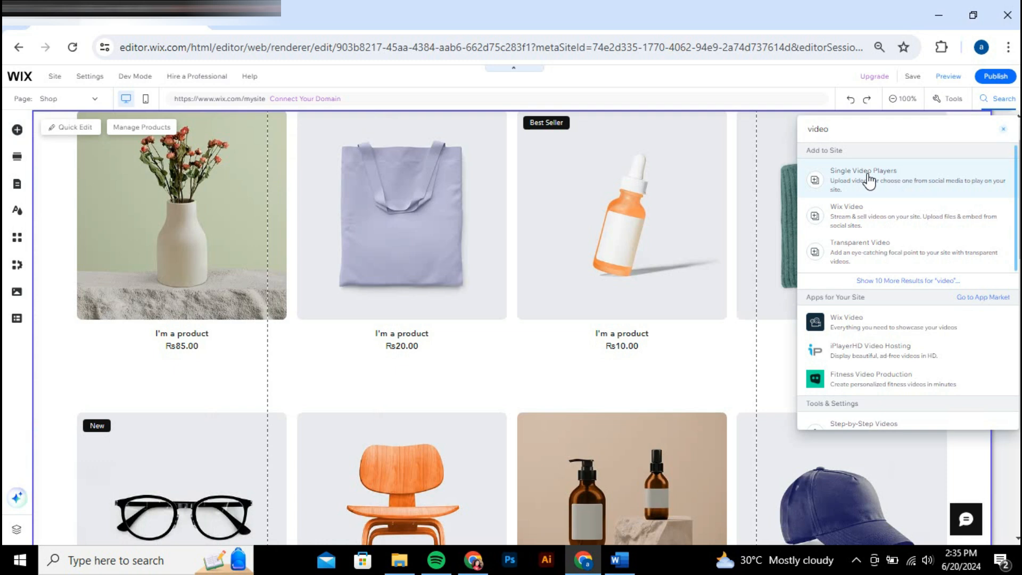
pyautogui.click(877, 225)
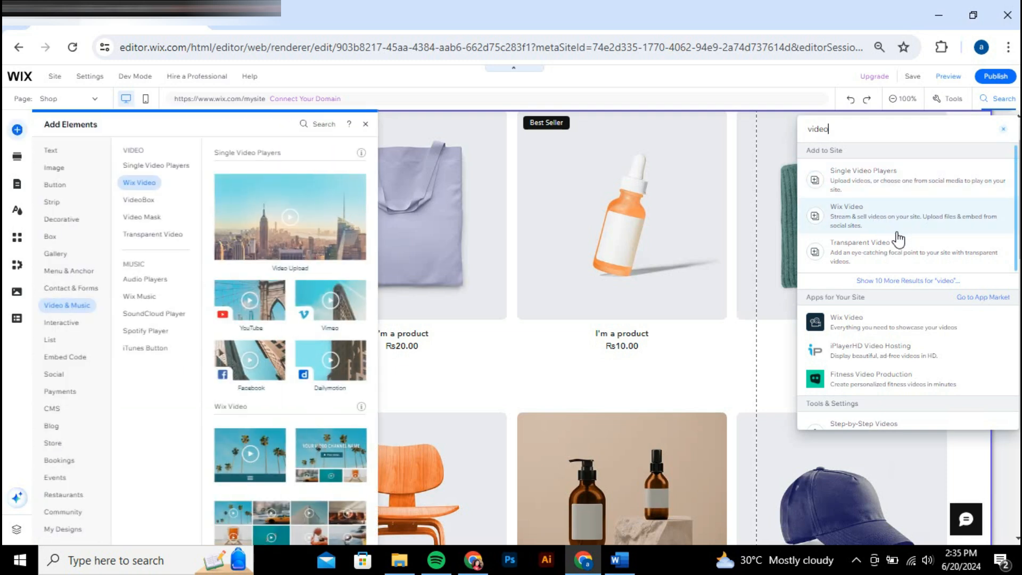
pyautogui.click(891, 254)
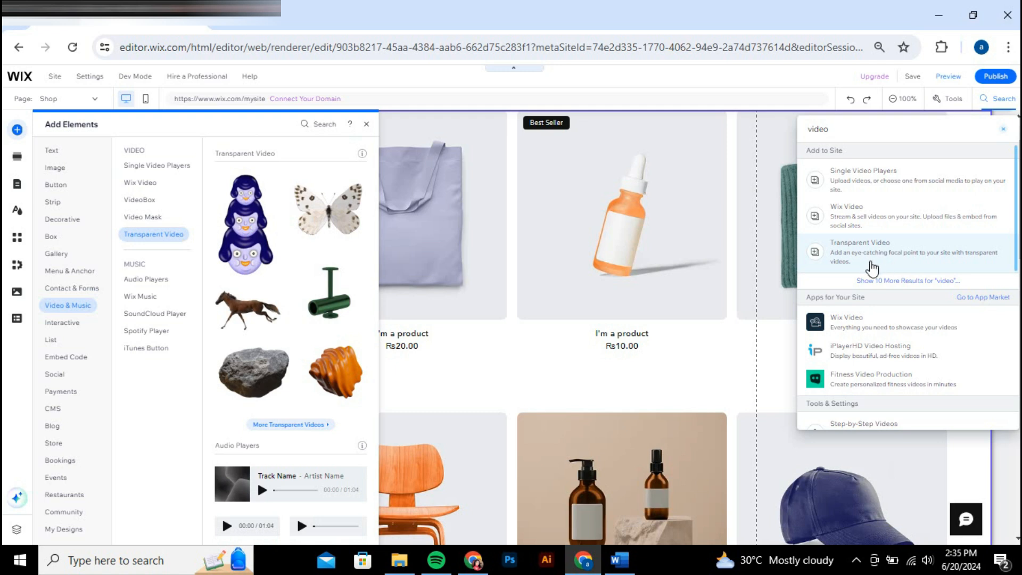
pyautogui.click(876, 184)
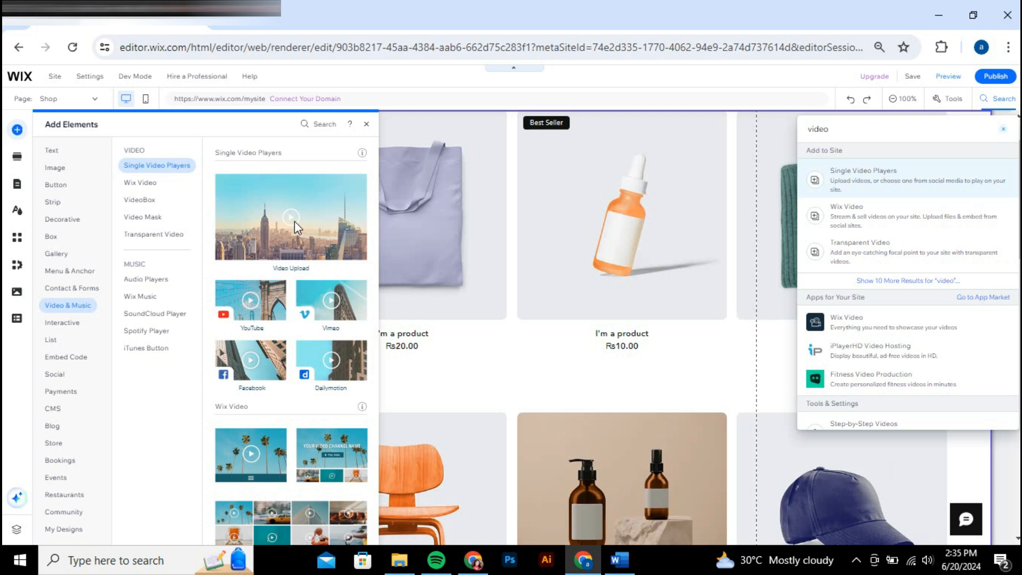
pyautogui.click(297, 223)
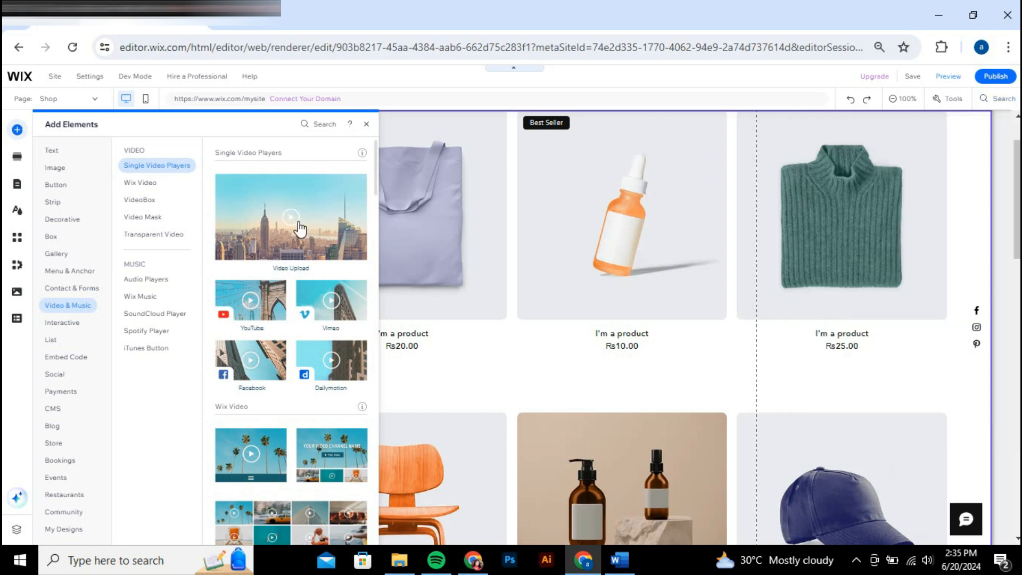
# Add a Video Upload player and move it over the tote bag product in the top row.
pyautogui.click(300, 227)
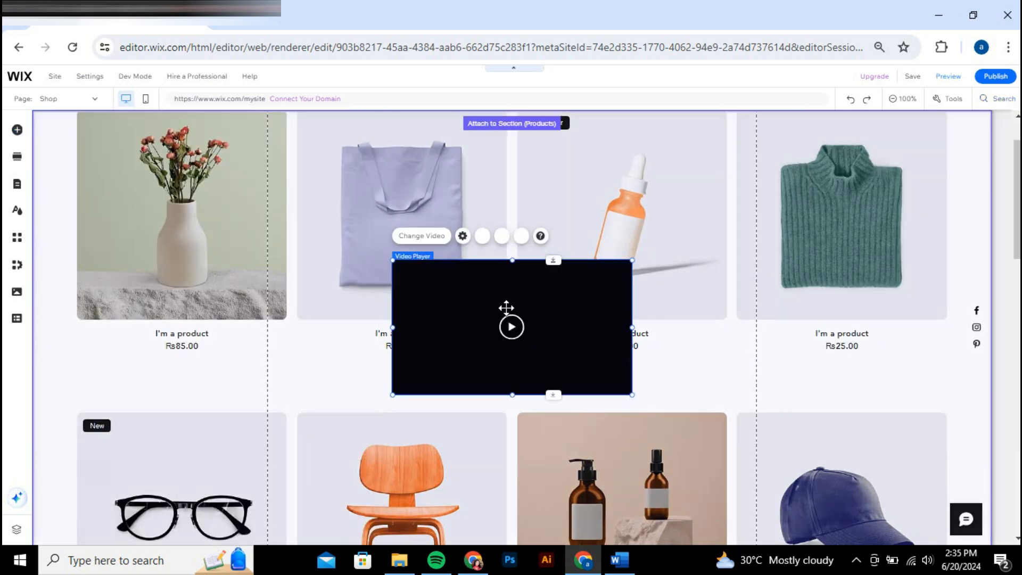
pyautogui.moveTo(507, 309)
pyautogui.mouseDown()
pyautogui.moveTo(254, 232)
pyautogui.moveTo(505, 330)
pyautogui.mouseUp()
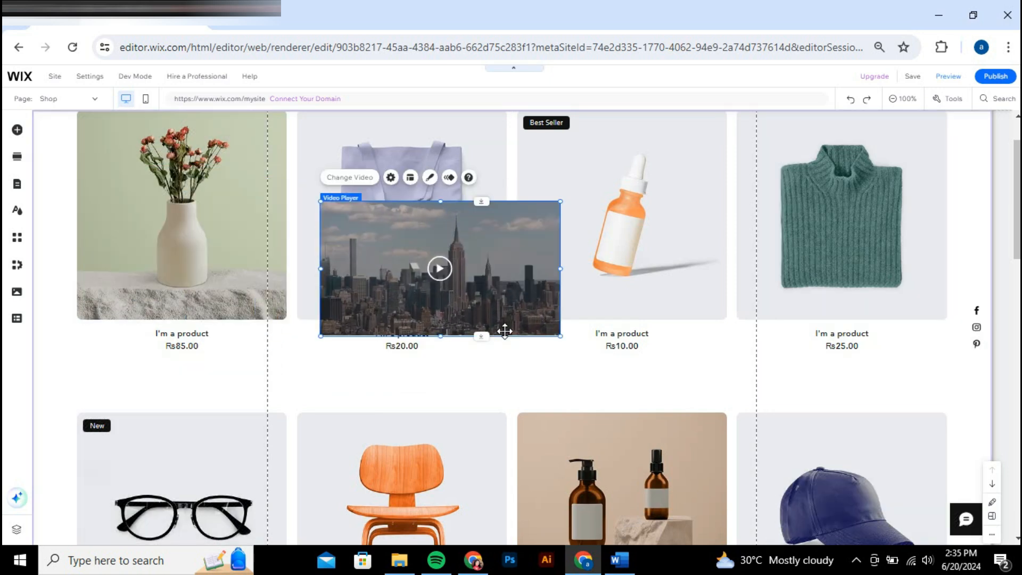
pyautogui.scroll(2, 505, 330)
pyautogui.moveTo(415, 212)
pyautogui.mouseDown()
pyautogui.moveTo(388, 177)
pyautogui.moveTo(636, 280)
pyautogui.mouseUp()
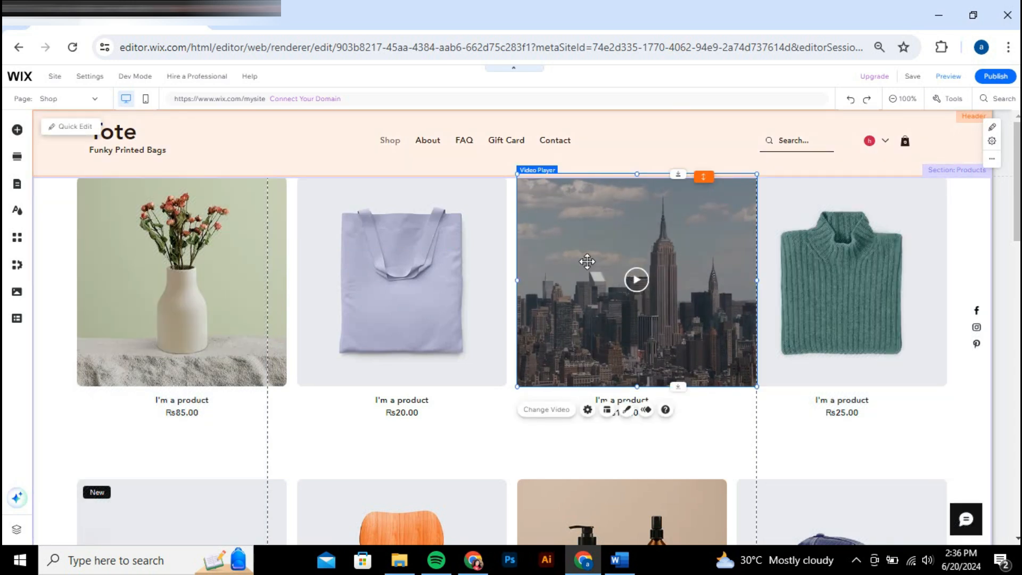
# In the player's Video Settings, choose a video uploaded from the computer as the source.
pyautogui.click(555, 407)
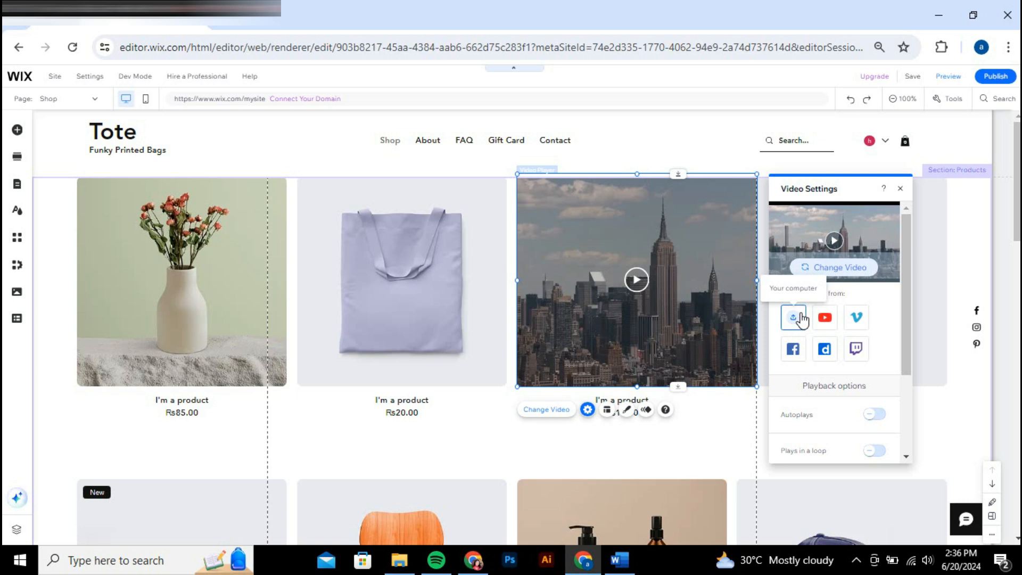
pyautogui.click(794, 317)
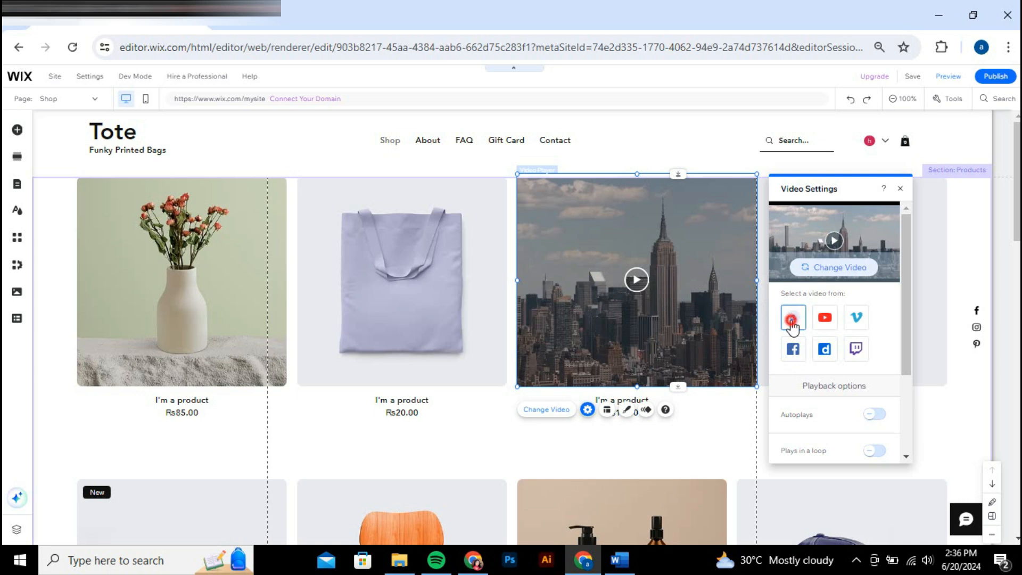
pyautogui.click(794, 319)
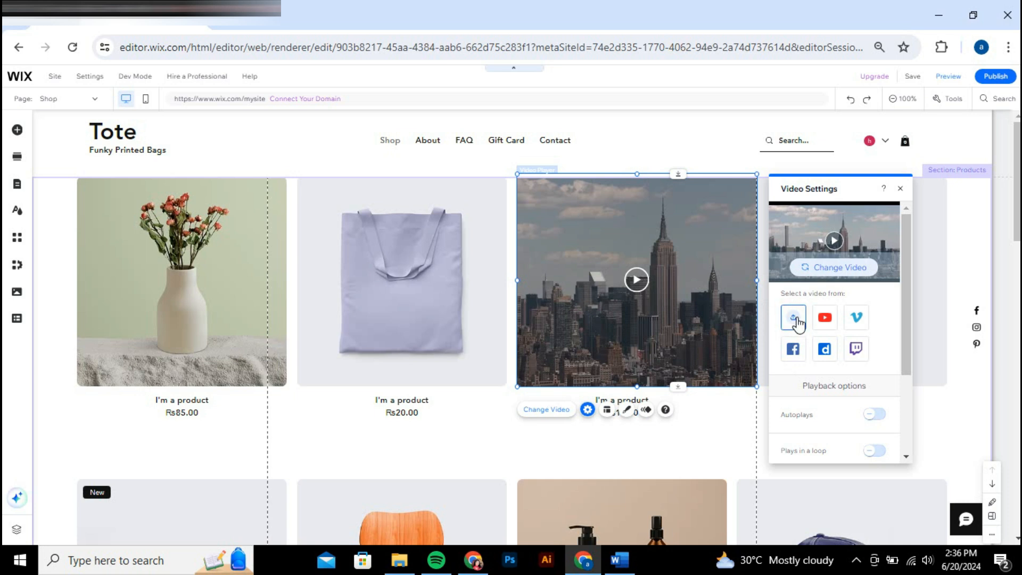